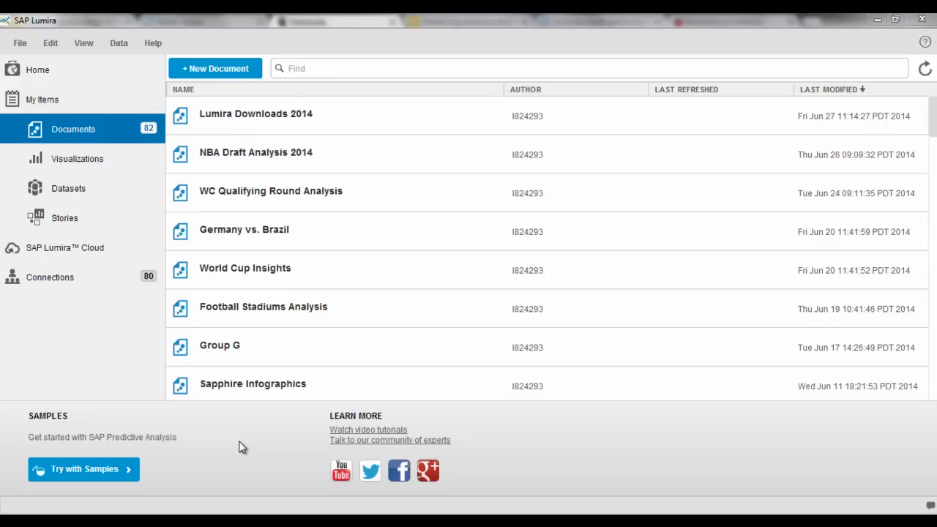
- Start a new dataset from the File menu
{"action": "left_click", "coordinate": [16, 44]}
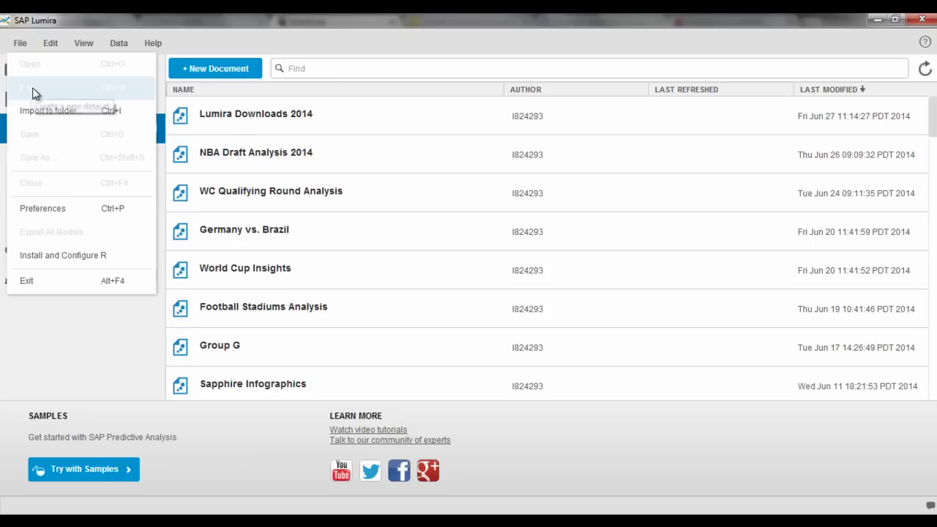
{"action": "left_click", "coordinate": [32, 87]}
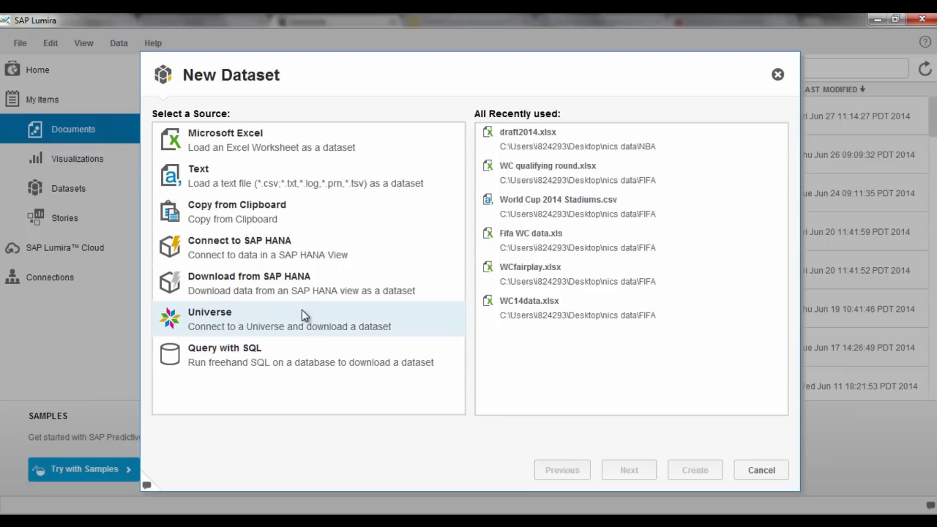
- Create a dataset from the text file World Cup 2014 Stadiums.csv
{"action": "left_click", "coordinate": [222, 185]}
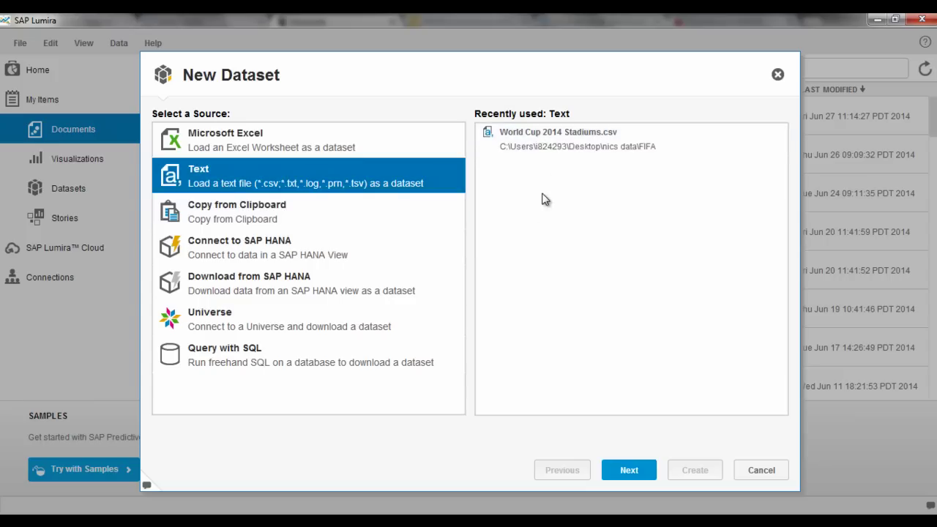
{"action": "double_click", "coordinate": [539, 146]}
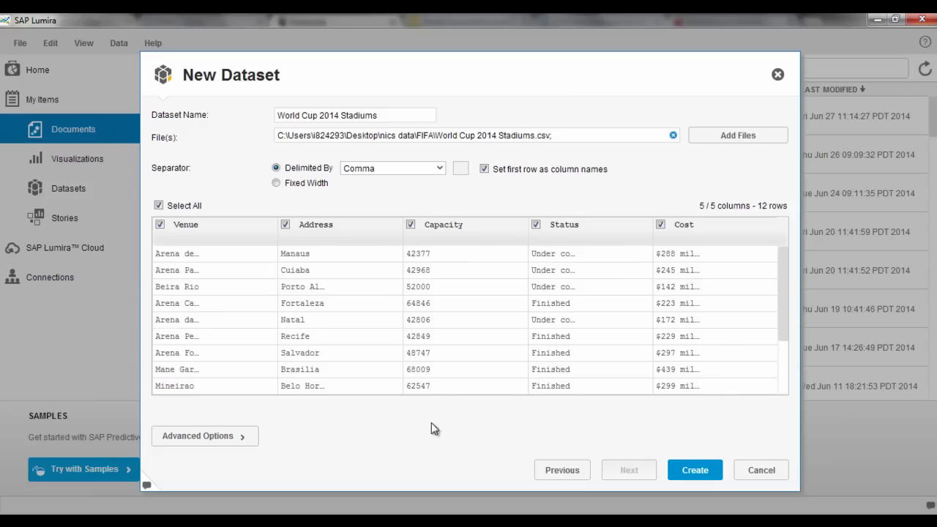
{"action": "left_click", "coordinate": [693, 470]}
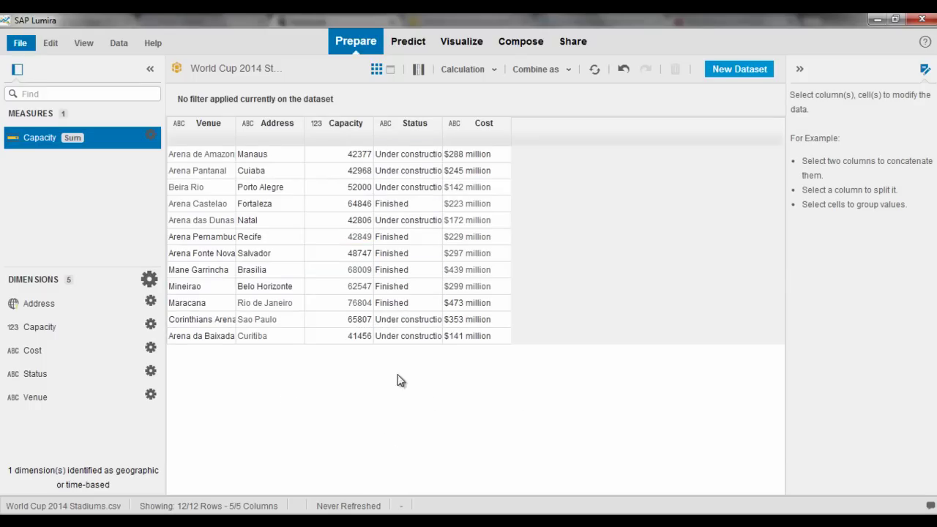
- In Visualize, geocode Address by names as the City level and accept all 12 matches
{"action": "left_click", "coordinate": [461, 42]}
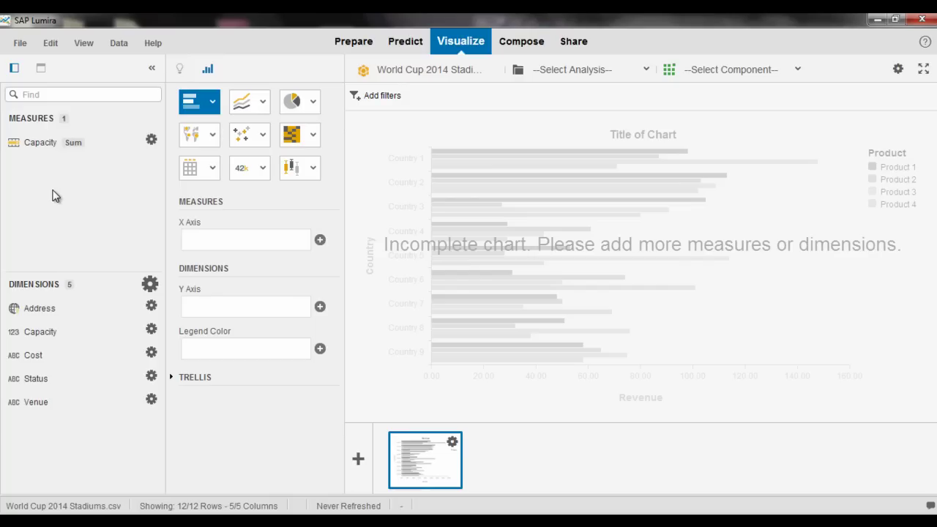
{"action": "left_click", "coordinate": [151, 305]}
{"action": "mouse_move", "coordinate": [232, 334]}
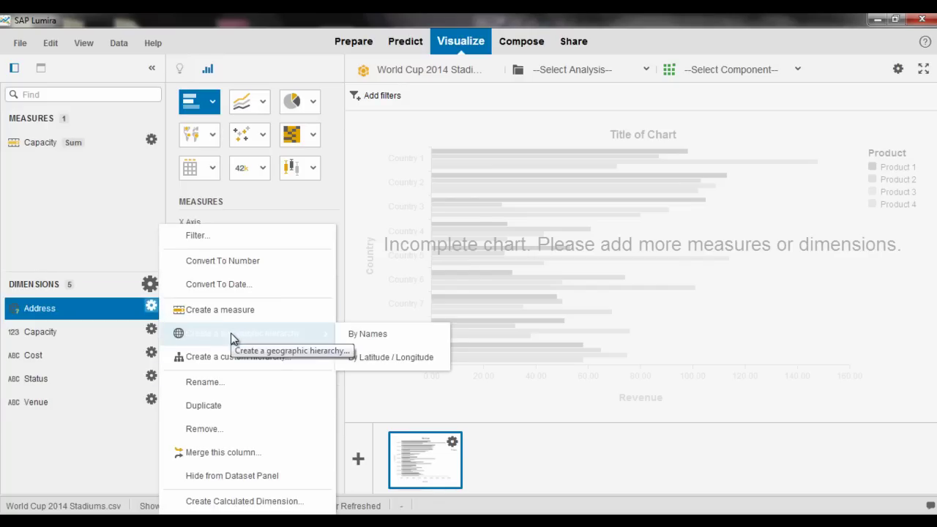
{"action": "left_click", "coordinate": [374, 339]}
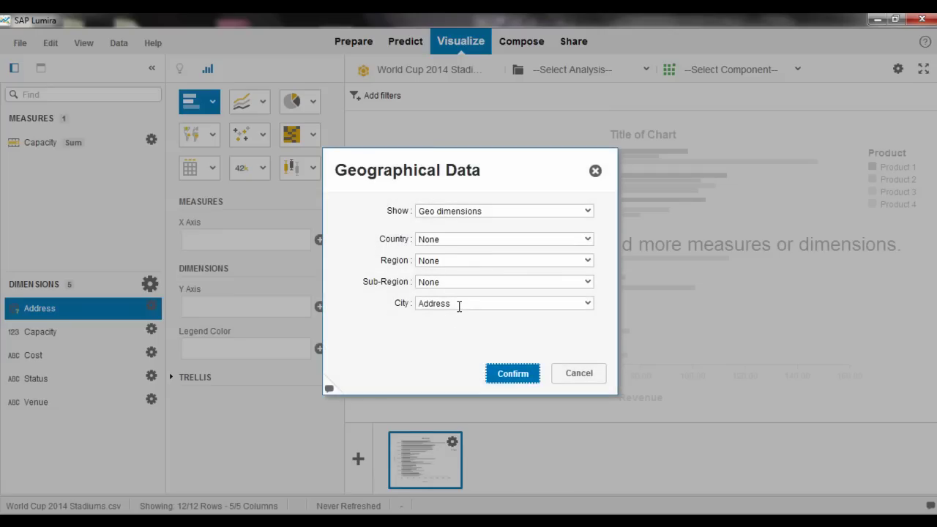
{"action": "left_click", "coordinate": [588, 304]}
{"action": "left_click", "coordinate": [458, 338]}
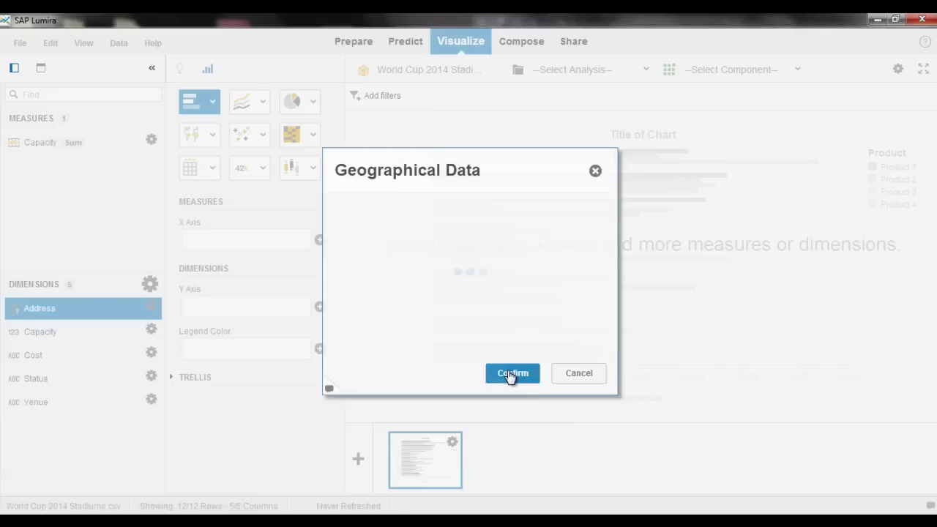
{"action": "left_click", "coordinate": [510, 373]}
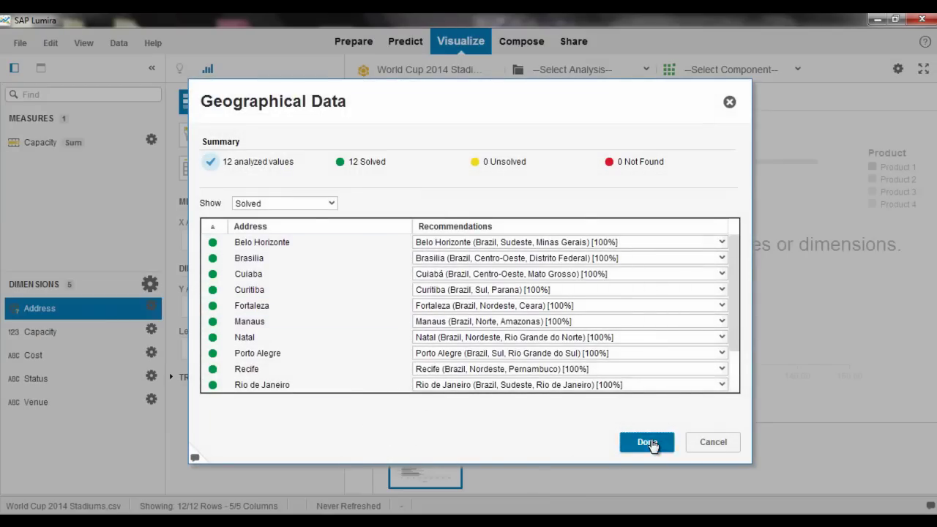
{"action": "left_click", "coordinate": [647, 442]}
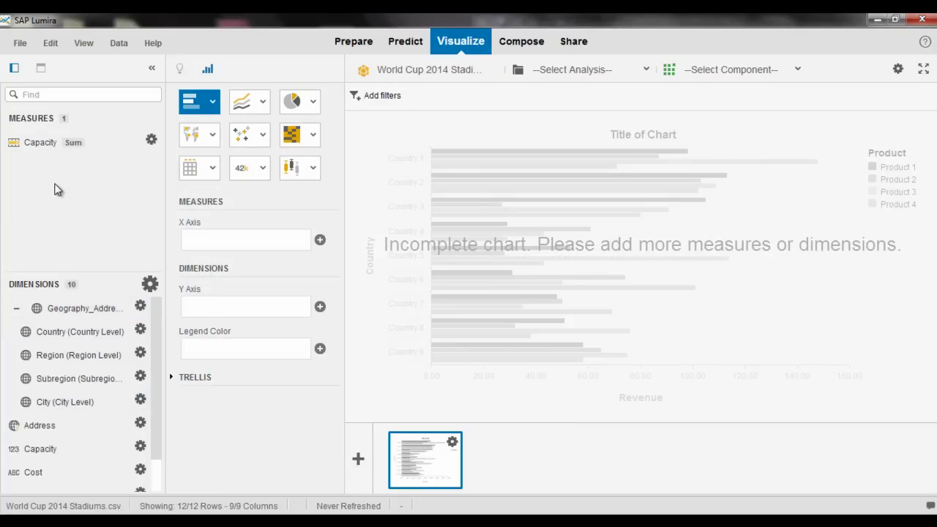
- Chart Capacity by City as a bar chart and add a second, empty visualization
{"action": "double_click", "coordinate": [33, 146]}
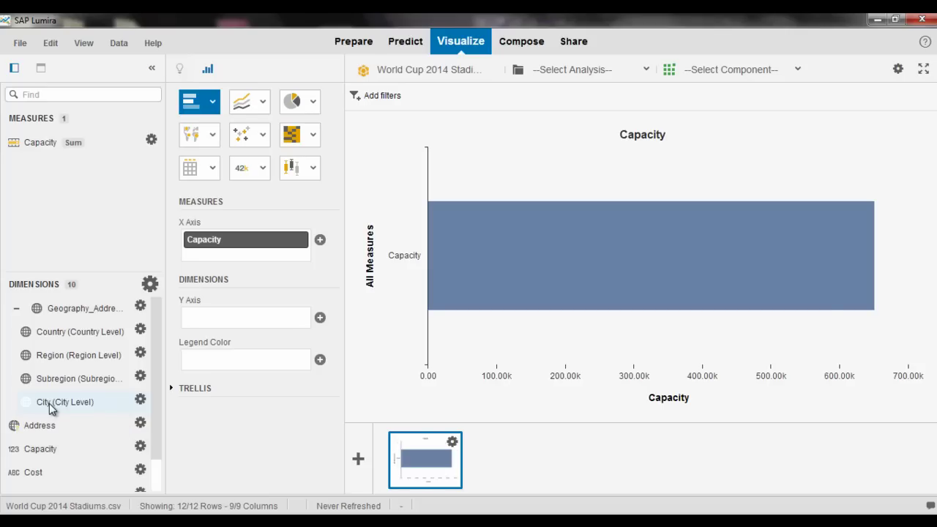
{"action": "left_click_drag", "start_coordinate": [48, 409], "coordinate": [238, 327]}
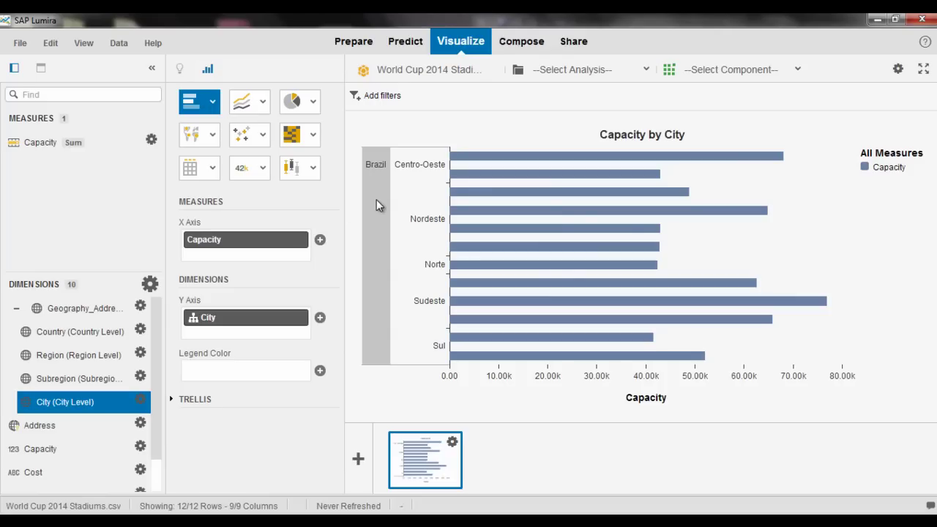
{"action": "left_click", "coordinate": [357, 459]}
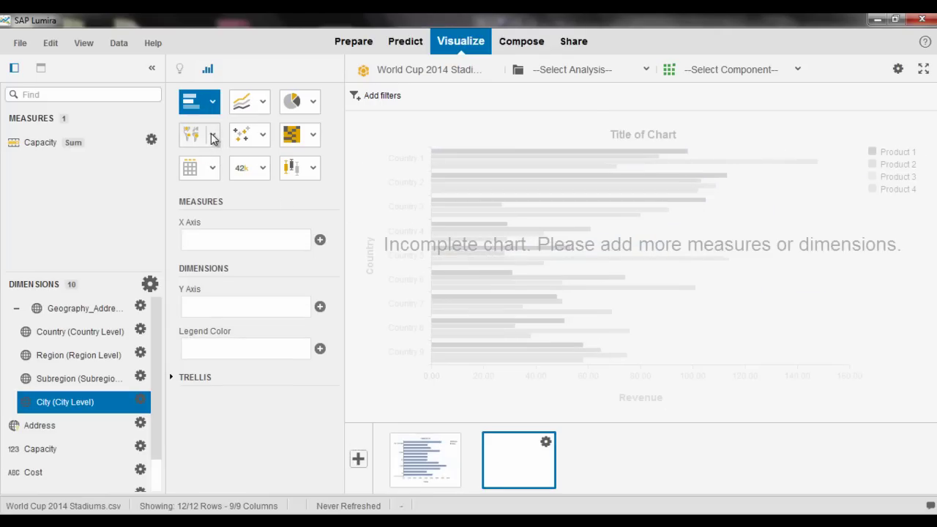
- Make a geo bubble map with Capacity as value and City as geography
{"action": "left_click", "coordinate": [196, 138]}
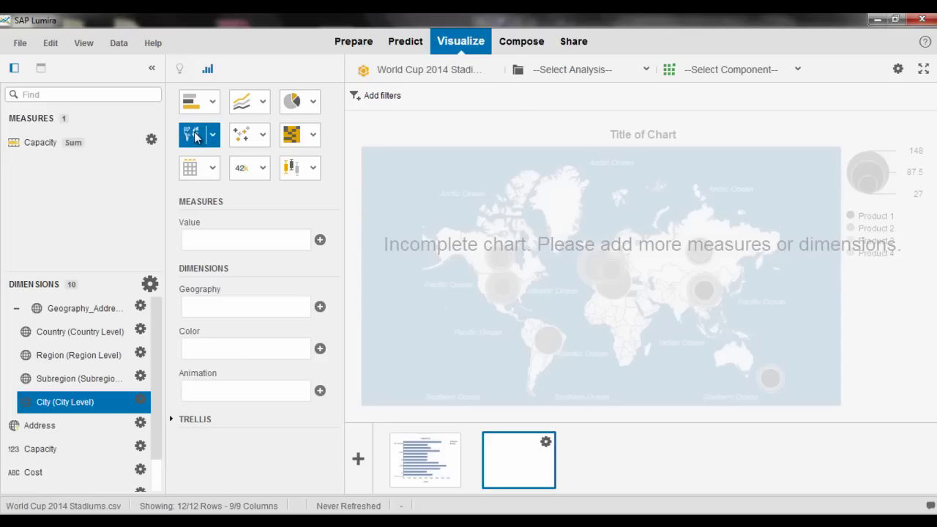
{"action": "double_click", "coordinate": [40, 142]}
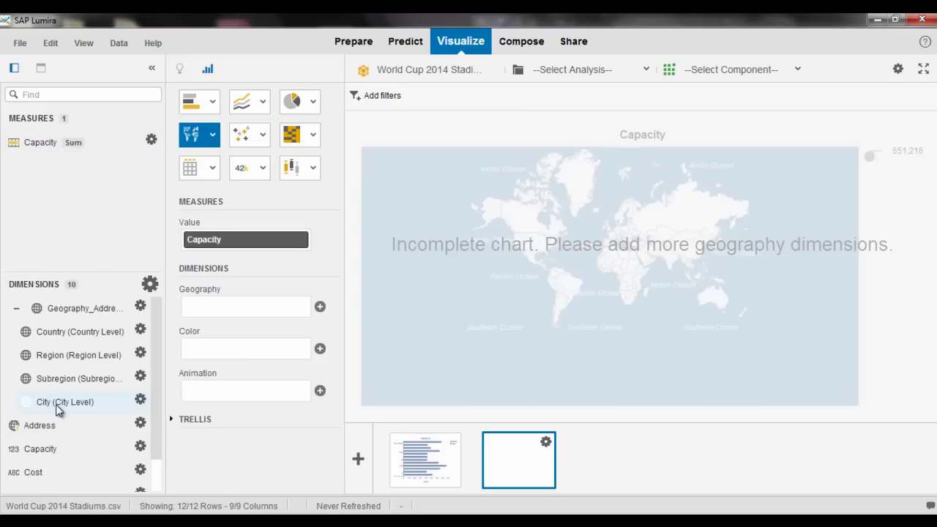
{"action": "double_click", "coordinate": [59, 404]}
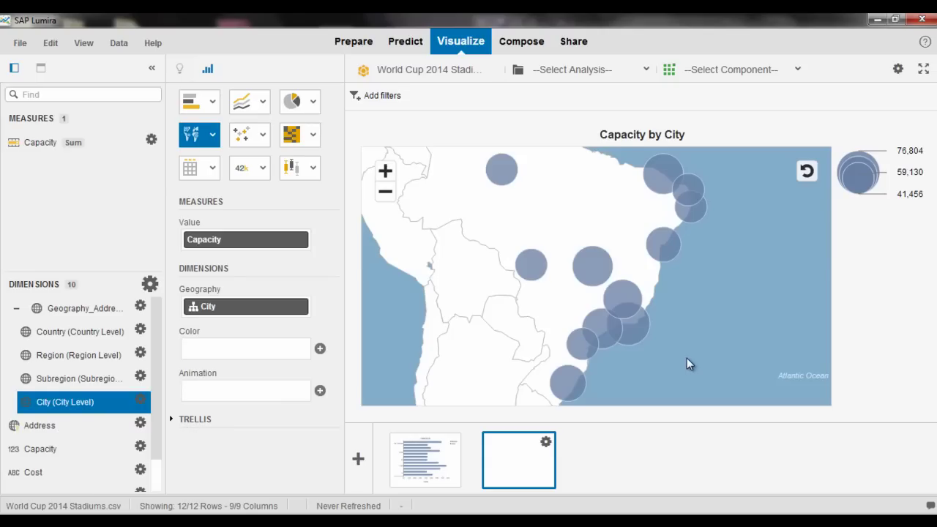
{"action": "mouse_move", "coordinate": [691, 186]}
{"action": "mouse_move", "coordinate": [592, 298]}
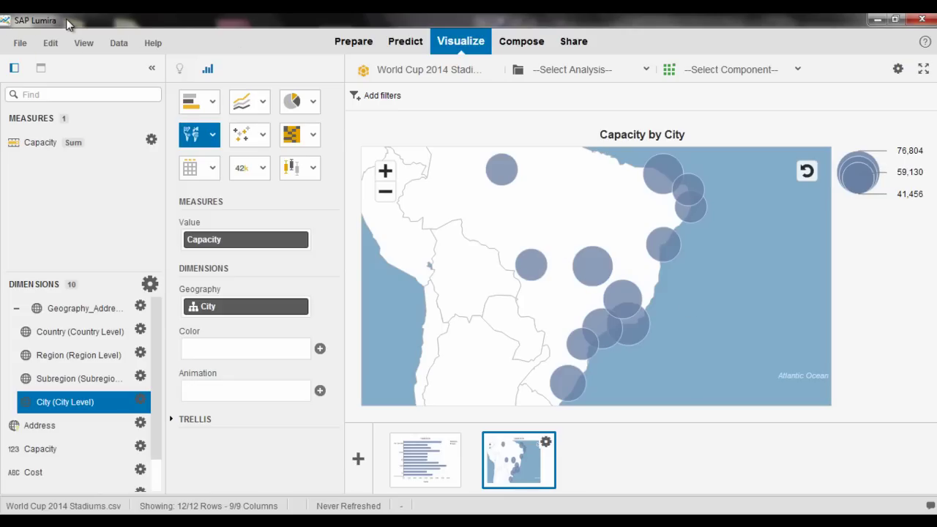
{"action": "left_click", "coordinate": [19, 42]}
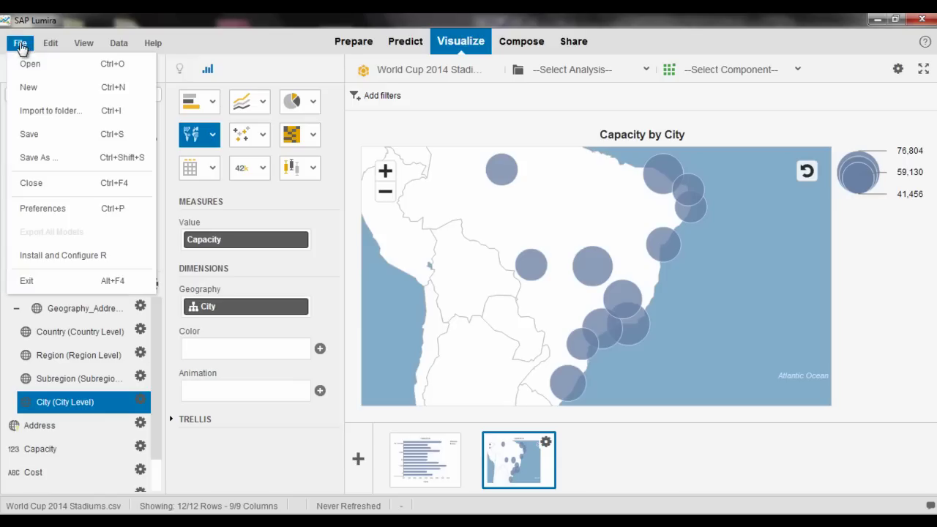
- Confirm Esri ArcGIS Online as the geo map service in Preferences
{"action": "left_click", "coordinate": [40, 210]}
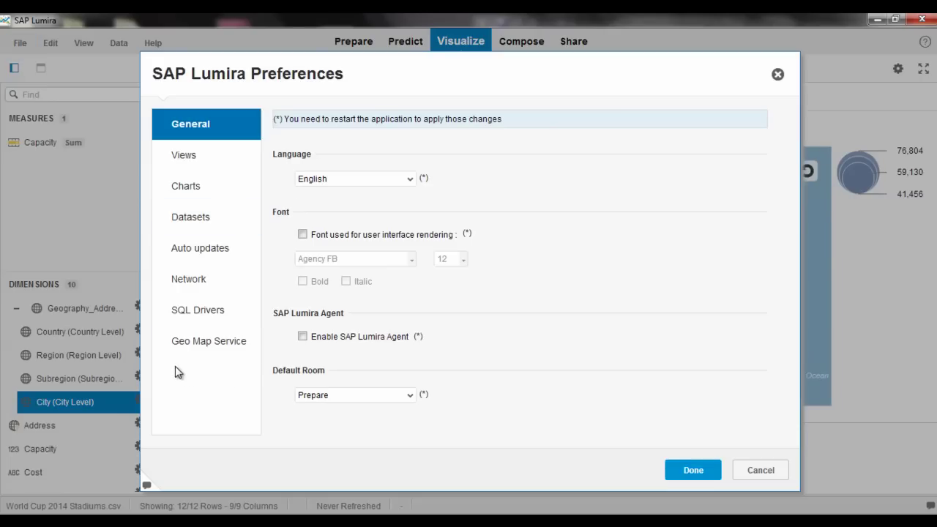
{"action": "left_click", "coordinate": [225, 351]}
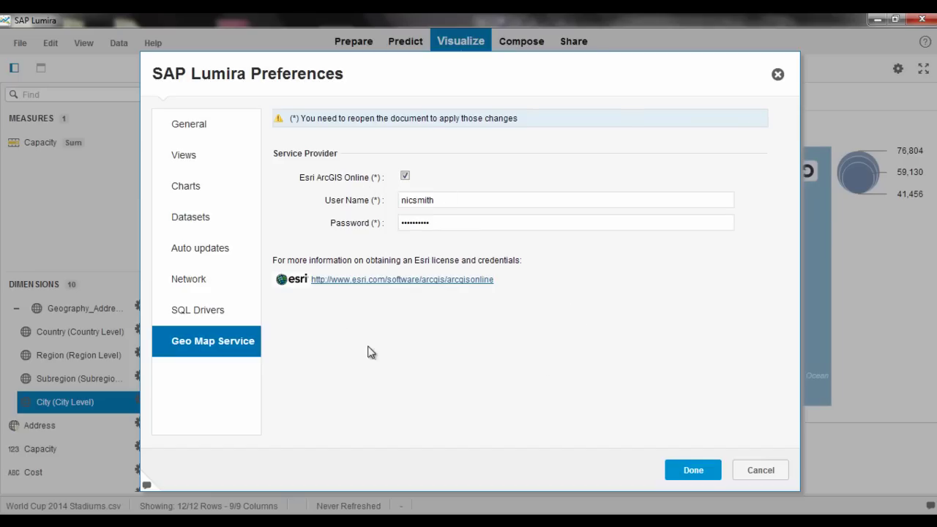
{"action": "left_click", "coordinate": [697, 473]}
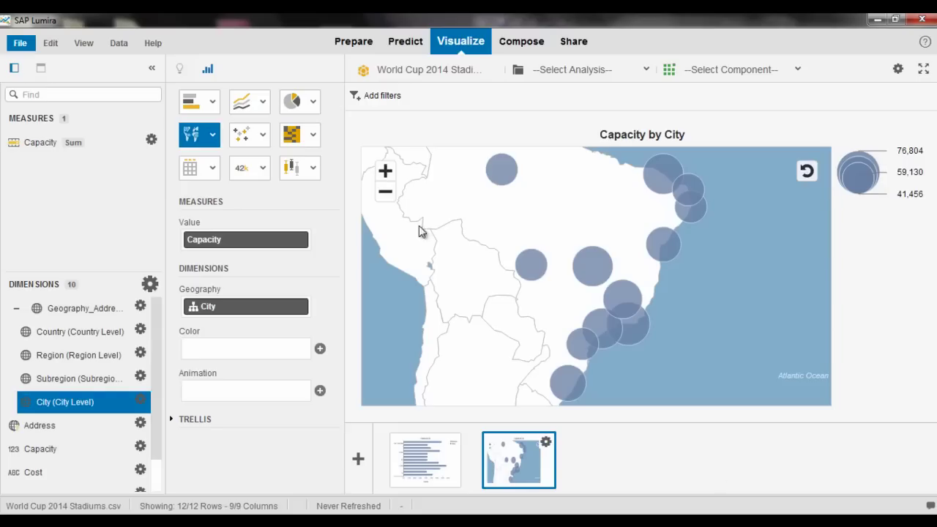
- Switch to an Esri Geo Map with City as geo dimension and Capacity as colour, zoomed to Brazil
{"action": "left_click", "coordinate": [212, 134]}
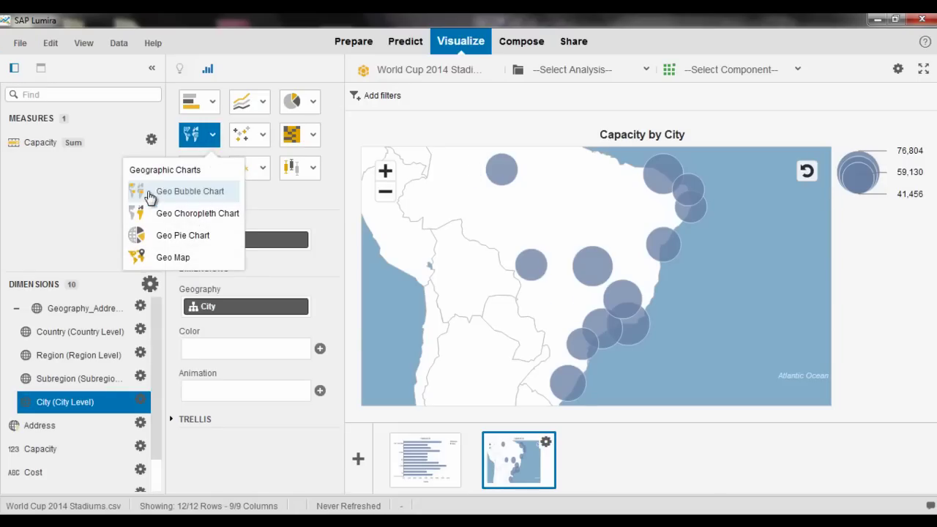
{"action": "left_click", "coordinate": [174, 257]}
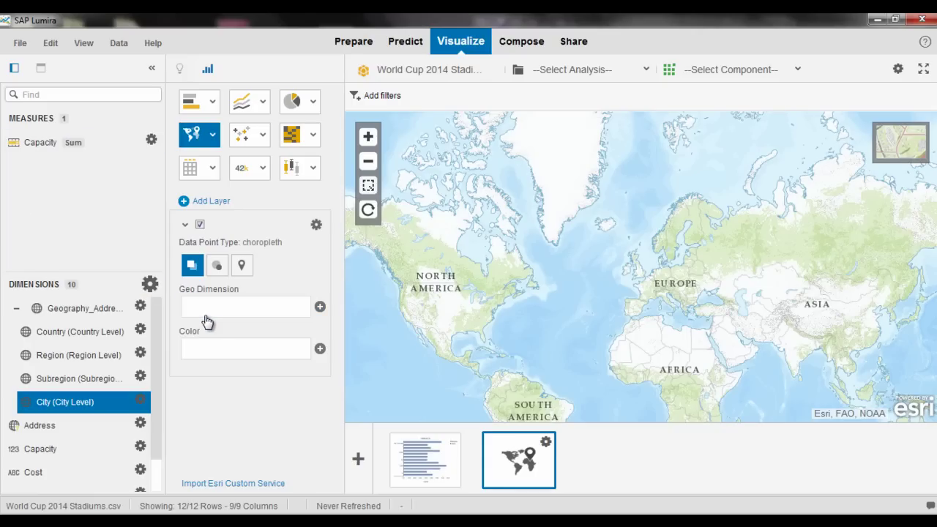
{"action": "mouse_move", "coordinate": [207, 315]}
{"action": "left_mouse_down"}
{"action": "mouse_move", "coordinate": [67, 417]}
{"action": "mouse_move", "coordinate": [59, 407]}
{"action": "mouse_move", "coordinate": [223, 316]}
{"action": "left_mouse_up"}
{"action": "left_click_drag", "start_coordinate": [34, 144], "coordinate": [249, 349]}
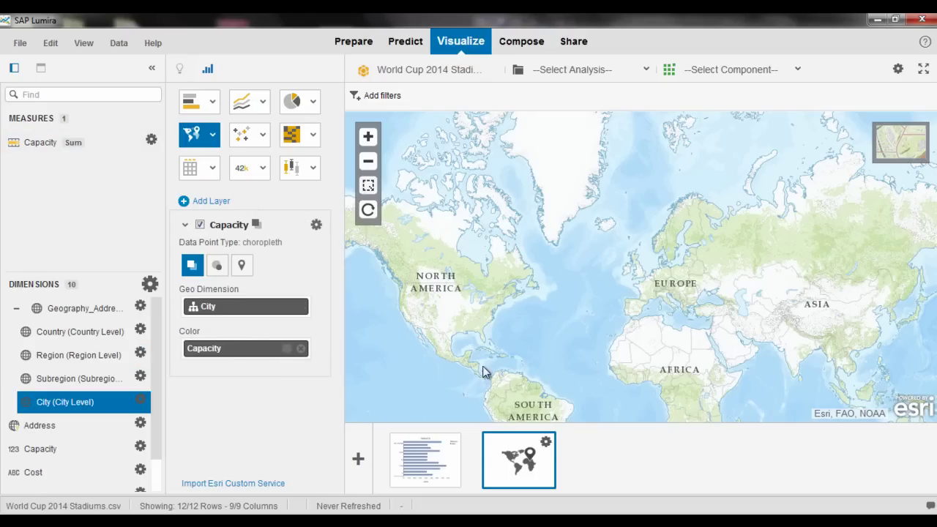
{"action": "left_click_drag", "start_coordinate": [527, 394], "coordinate": [516, 316]}
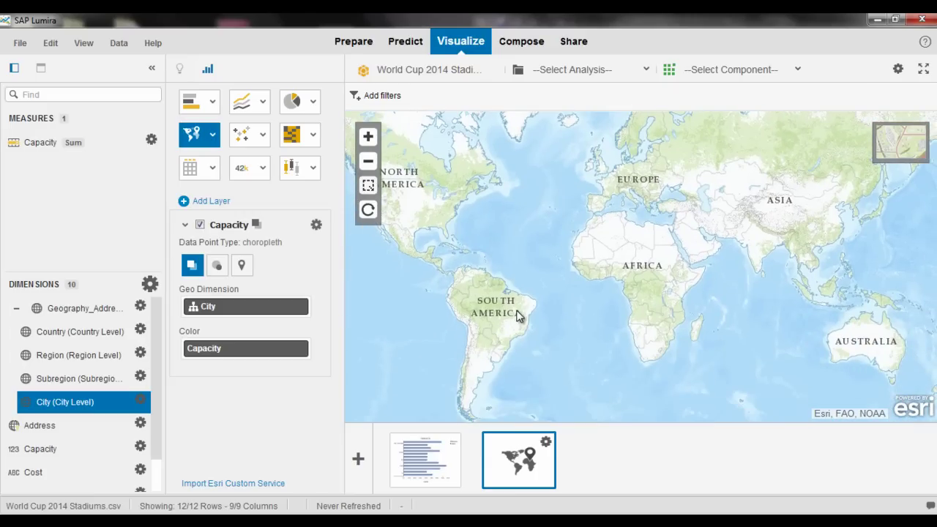
{"action": "scroll", "coordinate": [517, 316], "scroll_direction": "up", "scroll_amount": 1}
{"action": "scroll", "coordinate": [523, 306], "scroll_direction": "up", "scroll_amount": 1}
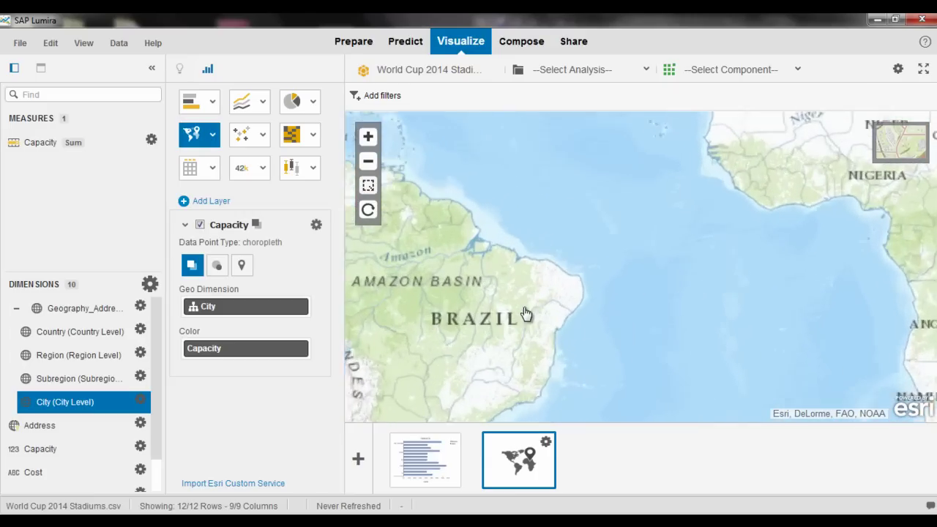
- Add a third visualization and zoom the map onto north-east Brazil's stadium cities like Fortaleza
{"action": "left_click", "coordinate": [585, 474]}
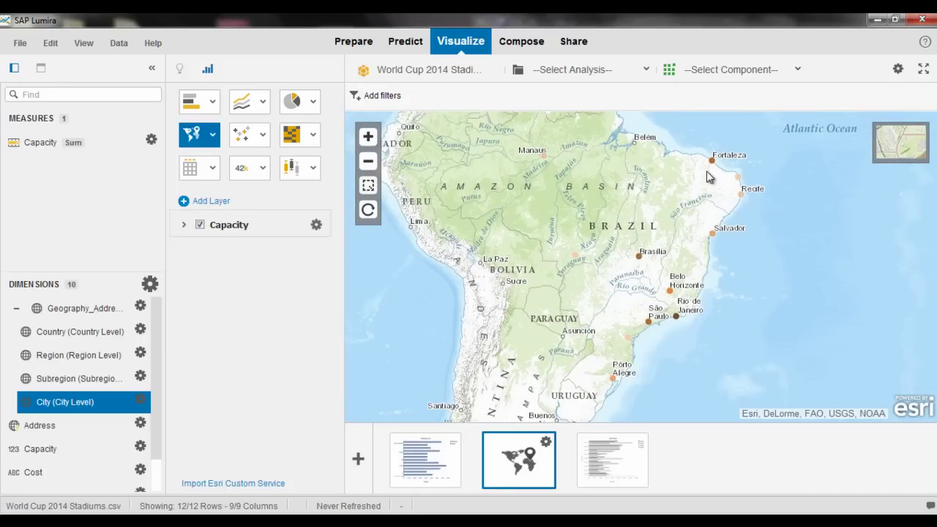
{"action": "mouse_move", "coordinate": [712, 167]}
{"action": "scroll", "coordinate": [732, 225], "scroll_direction": "up", "scroll_amount": 1}
{"action": "left_click_drag", "start_coordinate": [644, 190], "coordinate": [659, 238]}
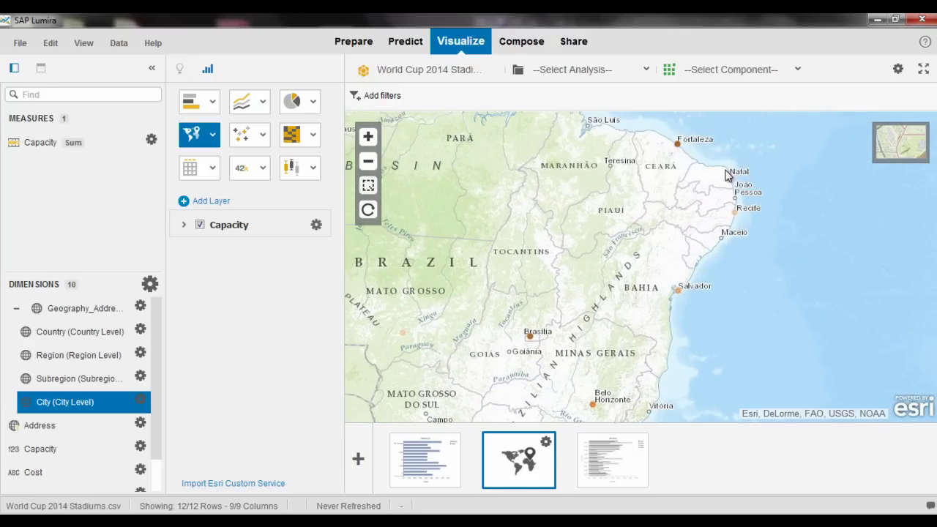
{"action": "left_click", "coordinate": [905, 150]}
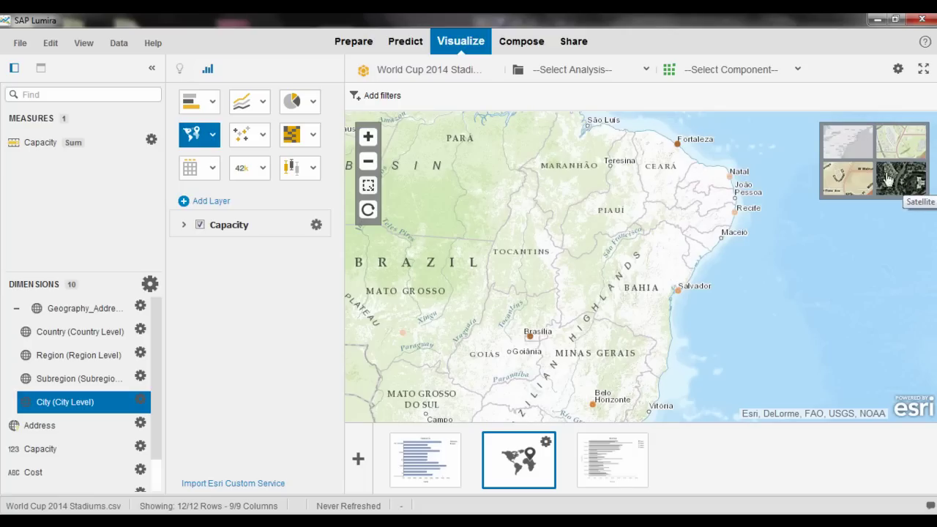
- Change the basemap to Satellite and frame the capacity points along Brazil's north-eastern coast
{"action": "left_click", "coordinate": [911, 186]}
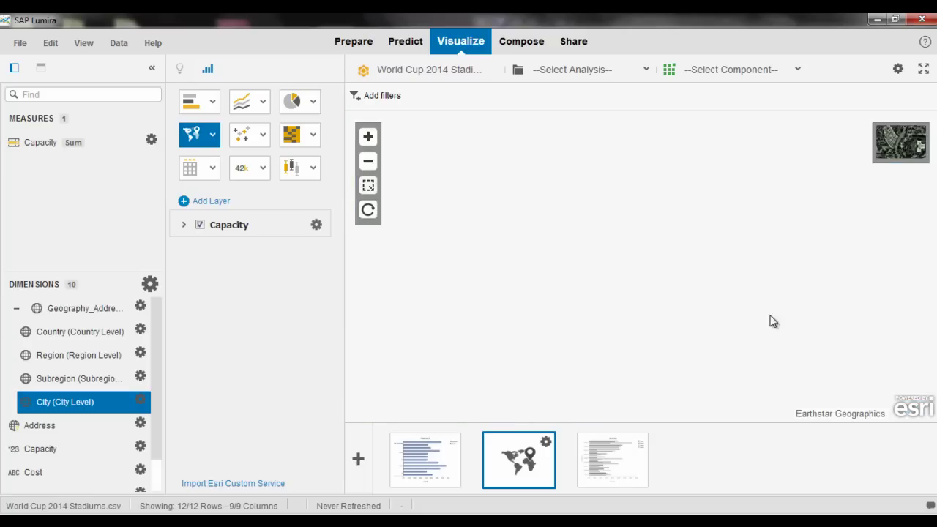
{"action": "left_click_drag", "start_coordinate": [612, 371], "coordinate": [623, 234]}
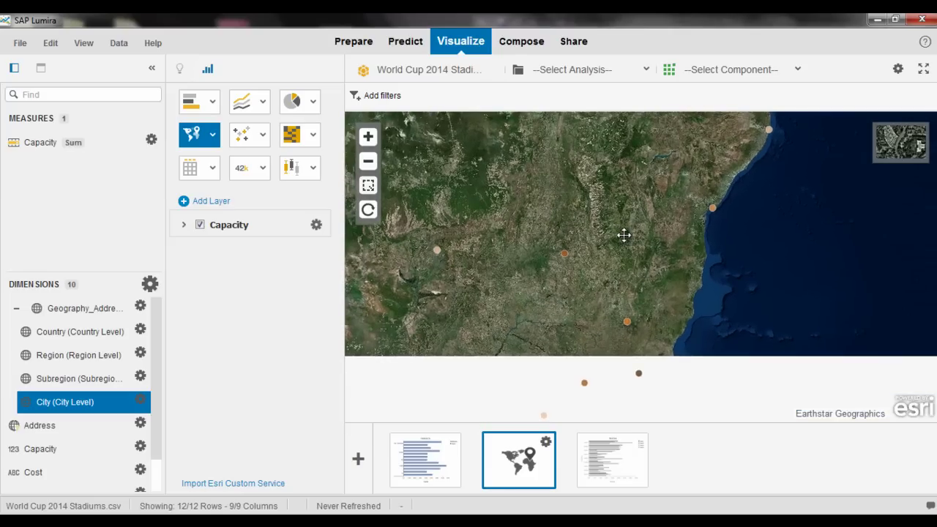
{"action": "scroll", "coordinate": [561, 267], "scroll_direction": "up", "scroll_amount": 2}
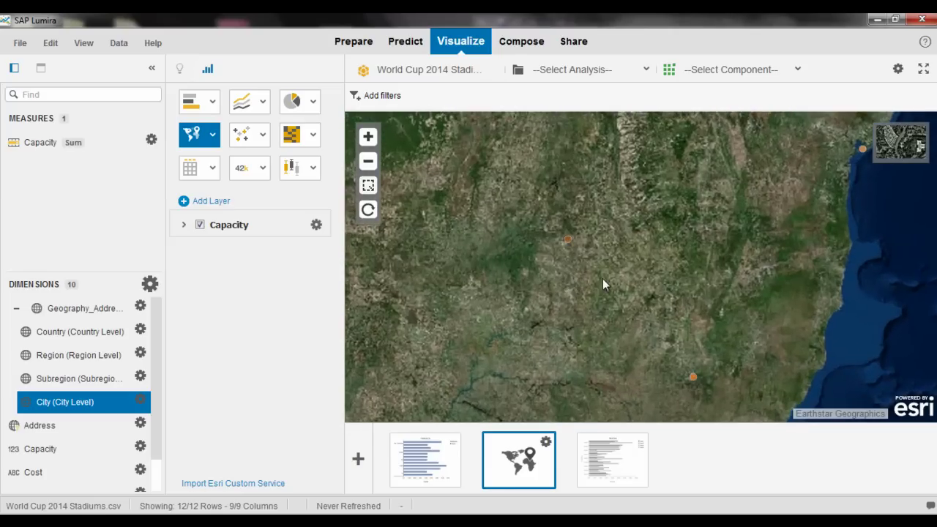
{"action": "mouse_move", "coordinate": [570, 246]}
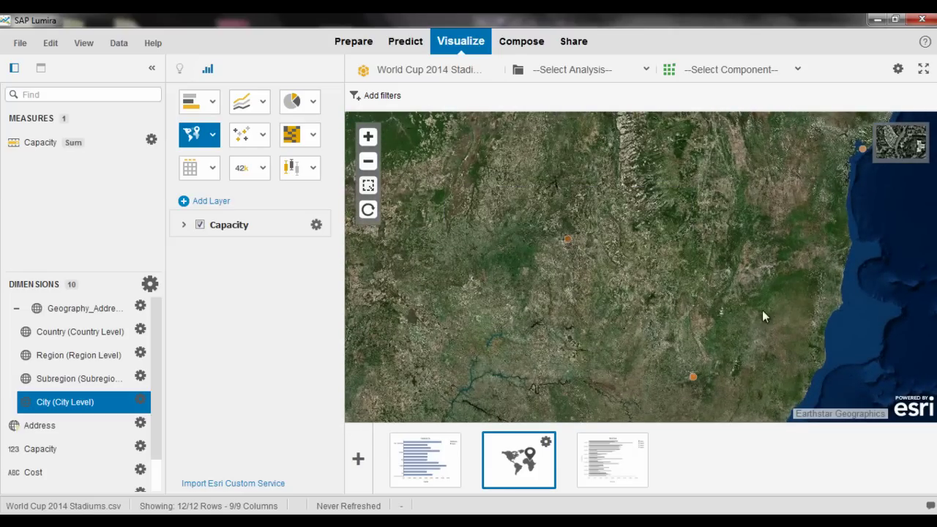
{"action": "left_click_drag", "start_coordinate": [736, 273], "coordinate": [592, 359]}
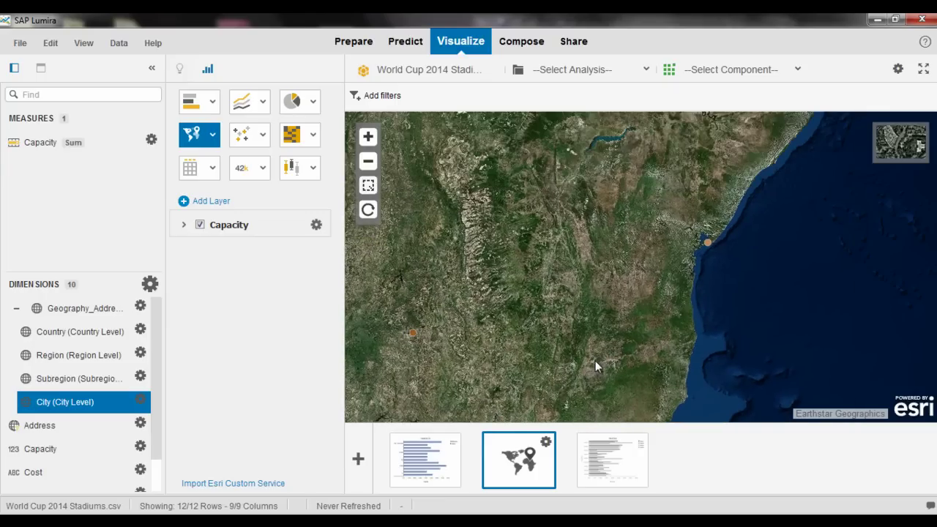
{"action": "left_click", "coordinate": [368, 161]}
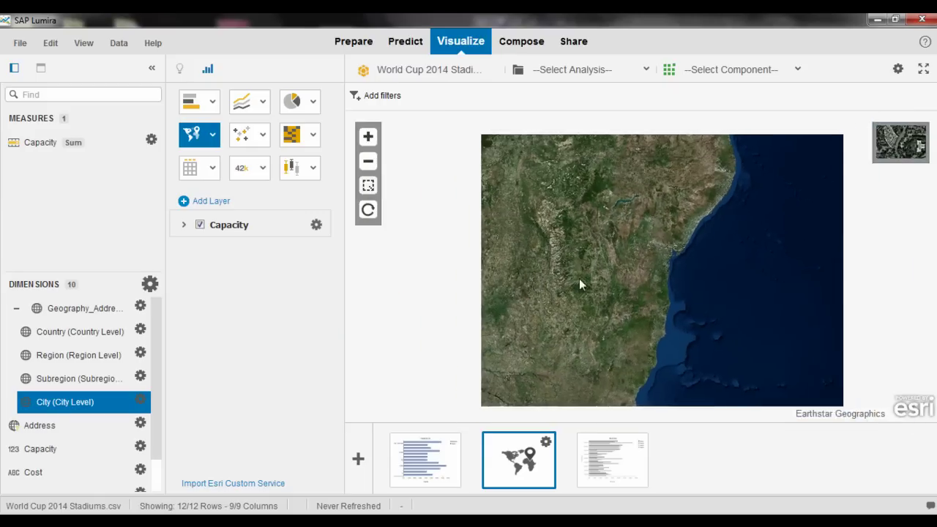